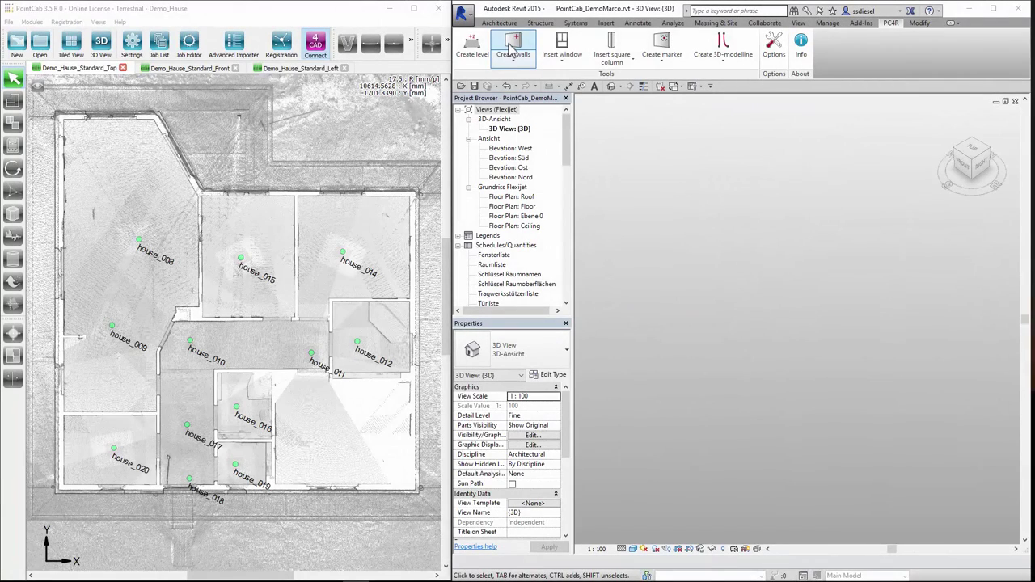
- Set up wall creation from Floor to Ceiling with wall type STB 30.0
click(512, 49)
click(709, 413)
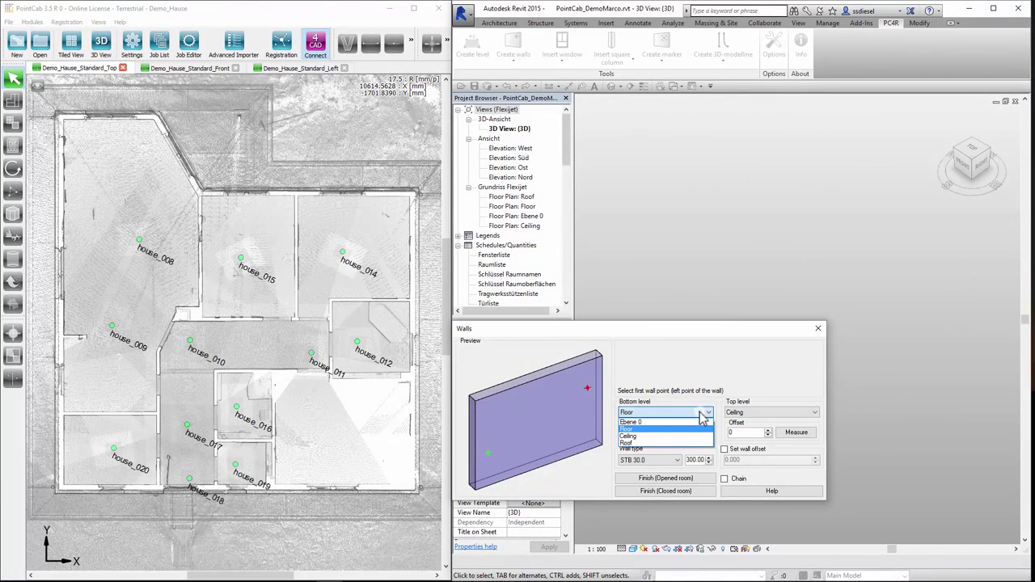
click(688, 430)
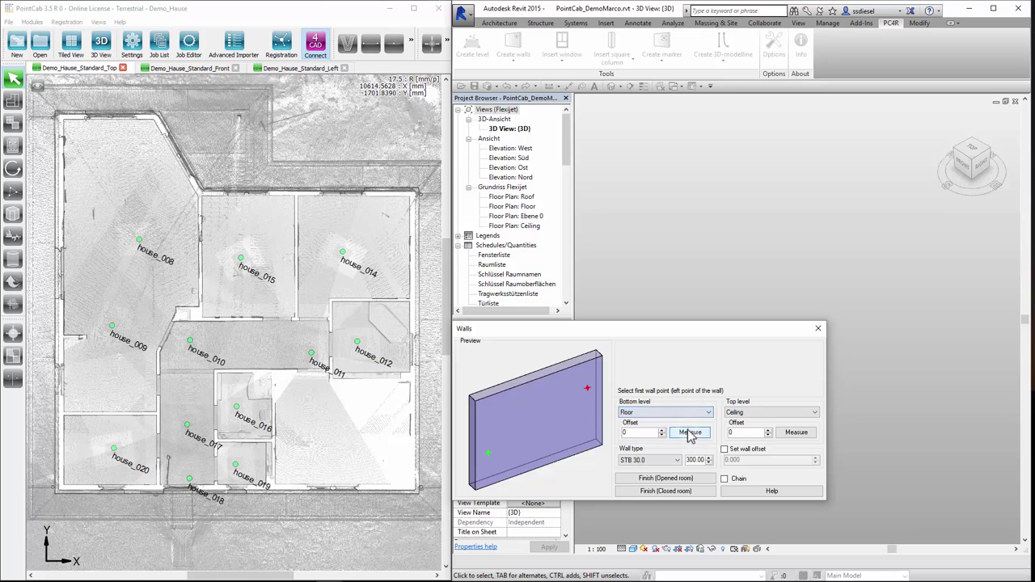
click(761, 414)
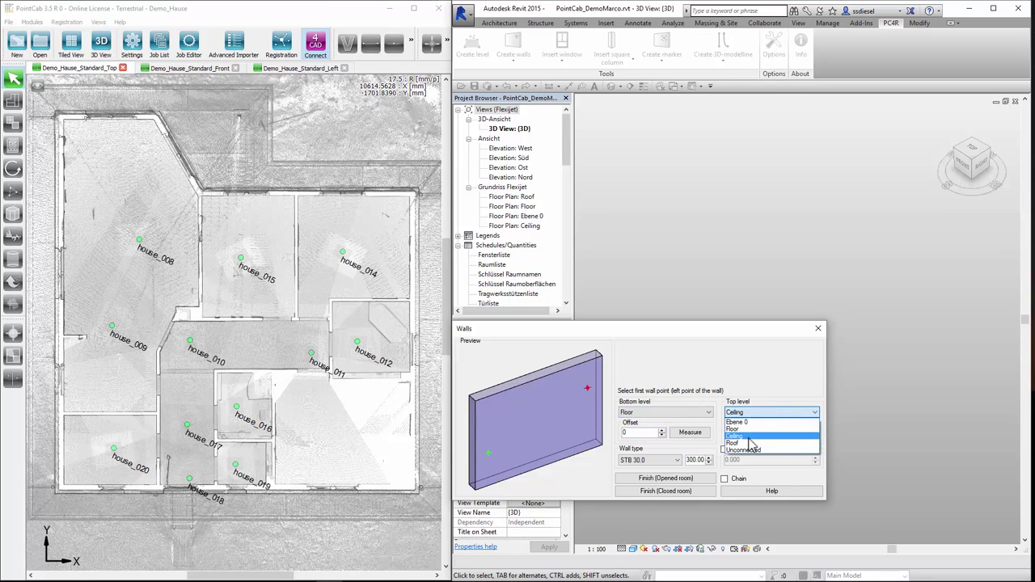
click(747, 436)
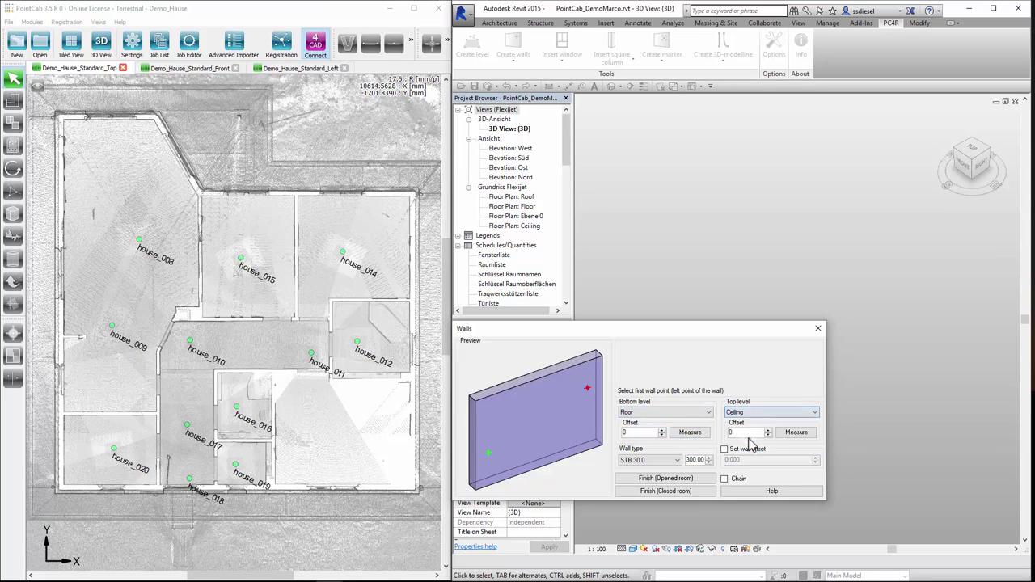
click(676, 460)
click(666, 468)
- Trace walls along the plan's left edge, top edge, diagonal corner and inner edge
click(63, 475)
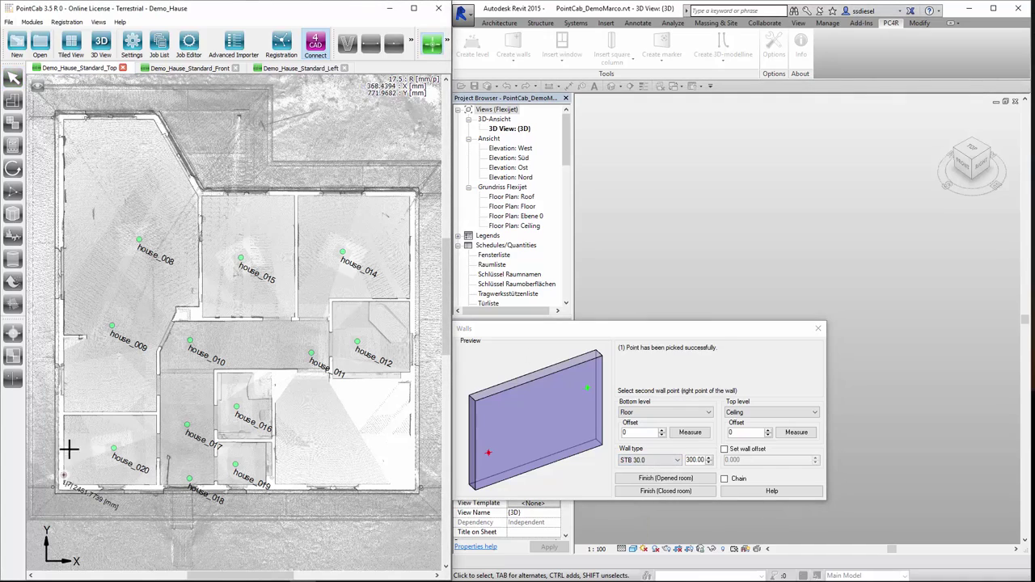
click(64, 128)
click(65, 119)
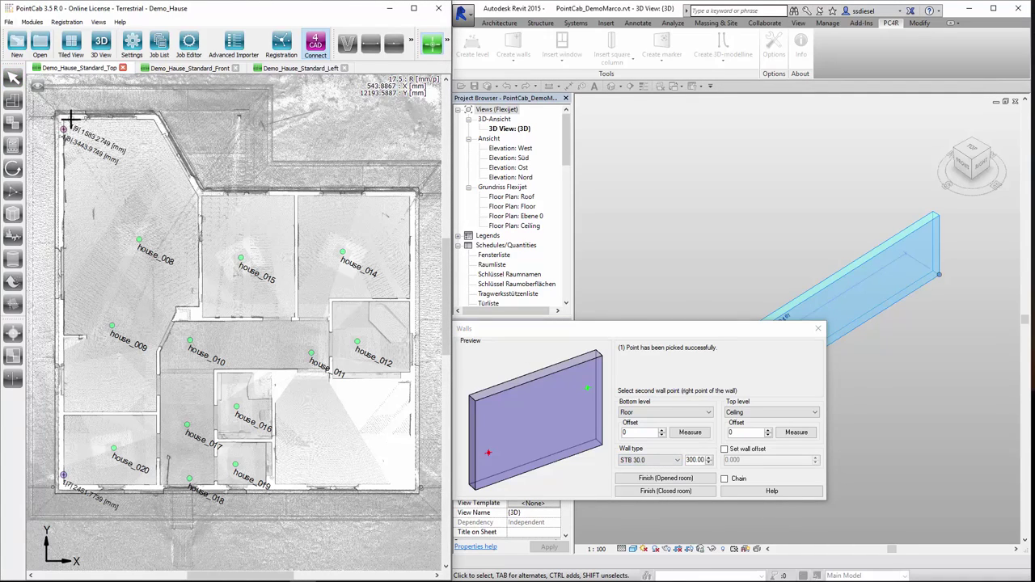
click(149, 119)
click(150, 121)
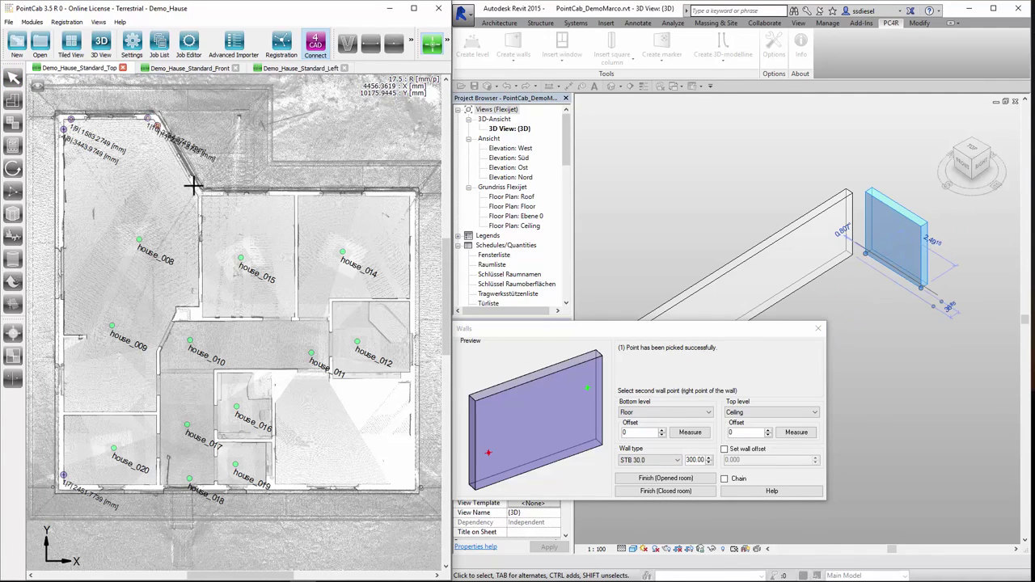
click(194, 193)
click(198, 207)
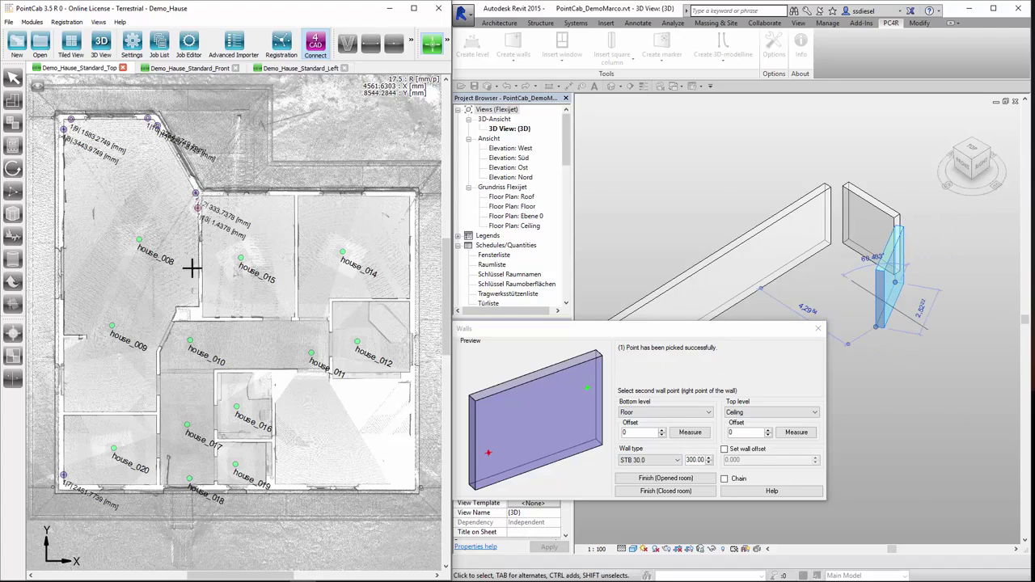
click(199, 296)
- Trace the remaining walls back to the bottom-left corner and finish as a closed room
click(199, 296)
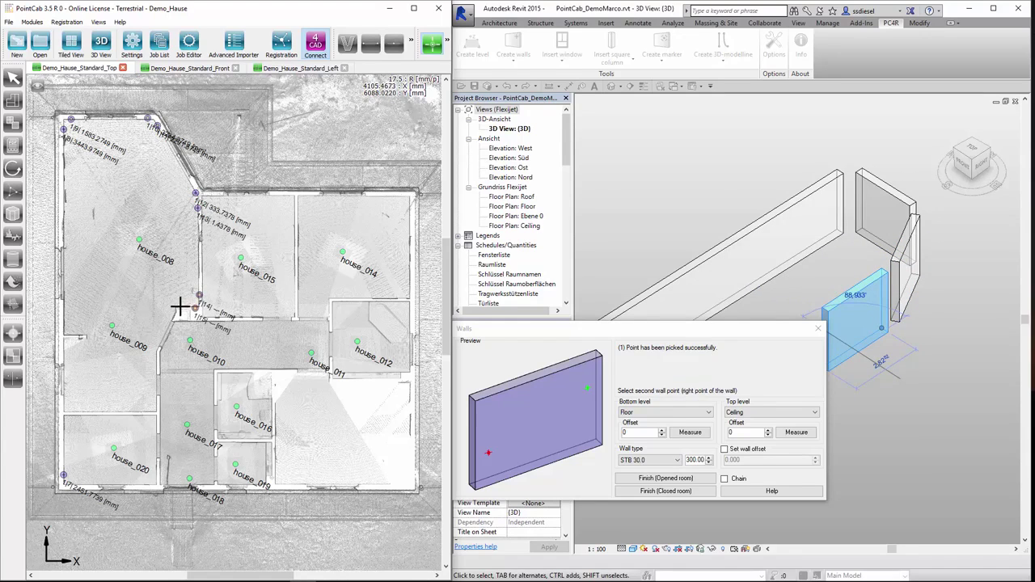
click(180, 308)
click(180, 309)
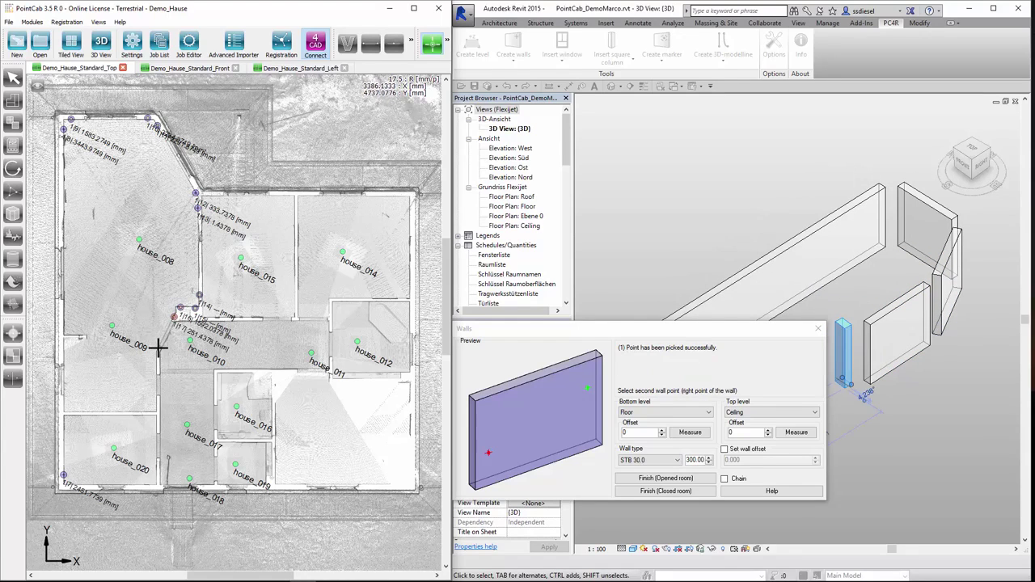
click(157, 348)
click(158, 349)
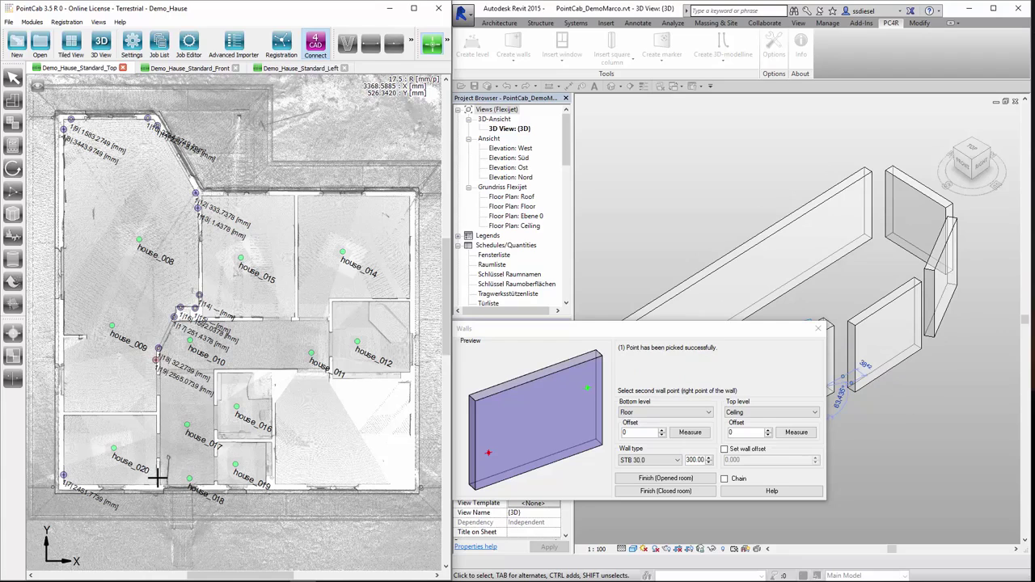
click(158, 480)
click(150, 484)
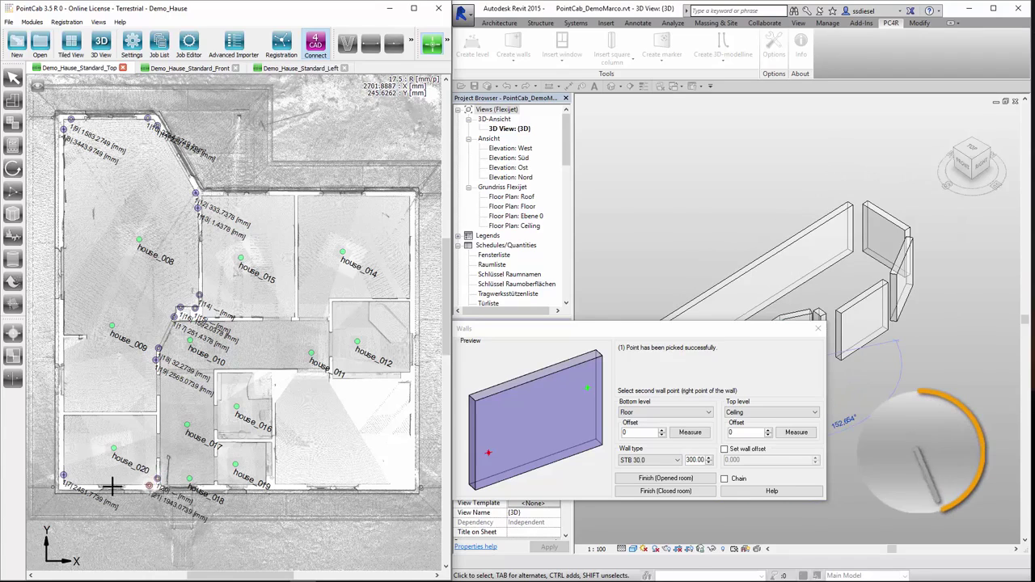
click(65, 486)
click(650, 491)
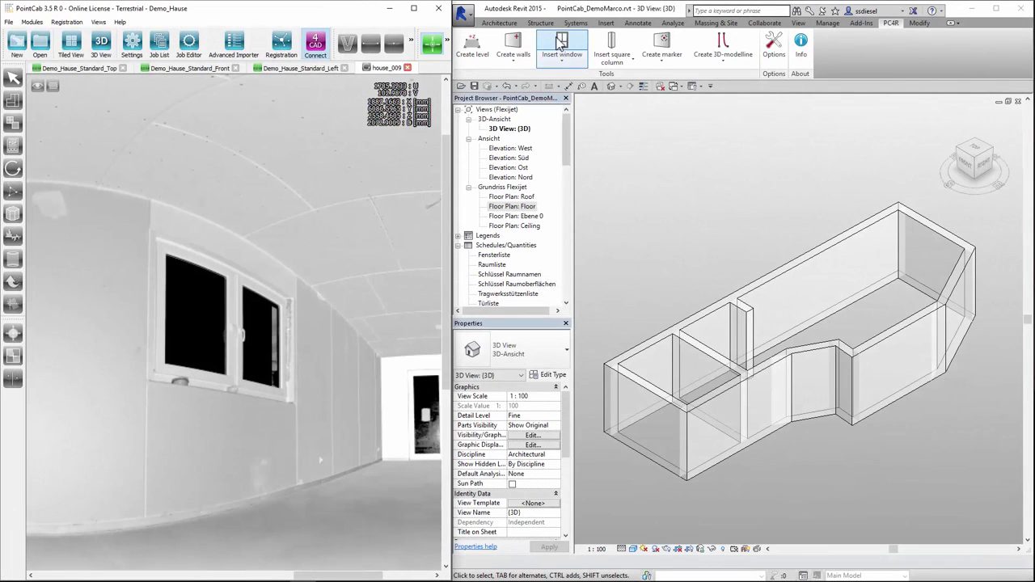
- Insert a 1748 × 1252.3 mm Fenster 2-flg - Variabel window from two scanned corners
click(561, 45)
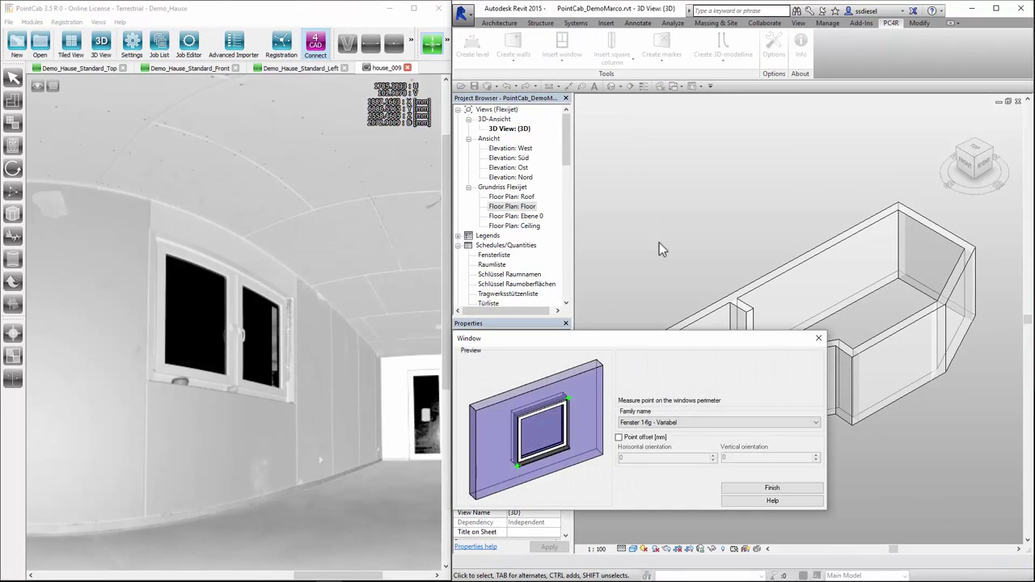
click(727, 427)
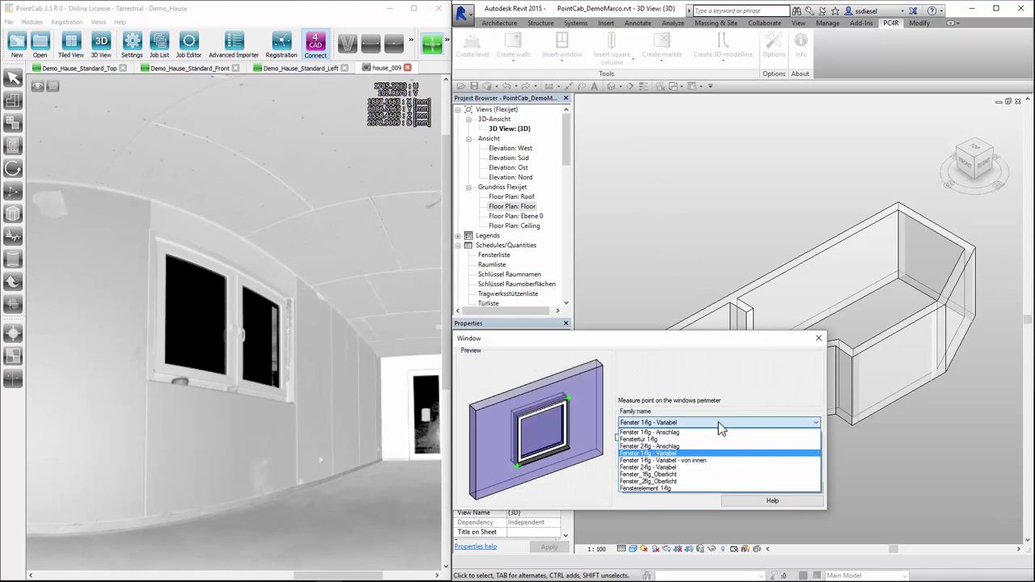
click(680, 468)
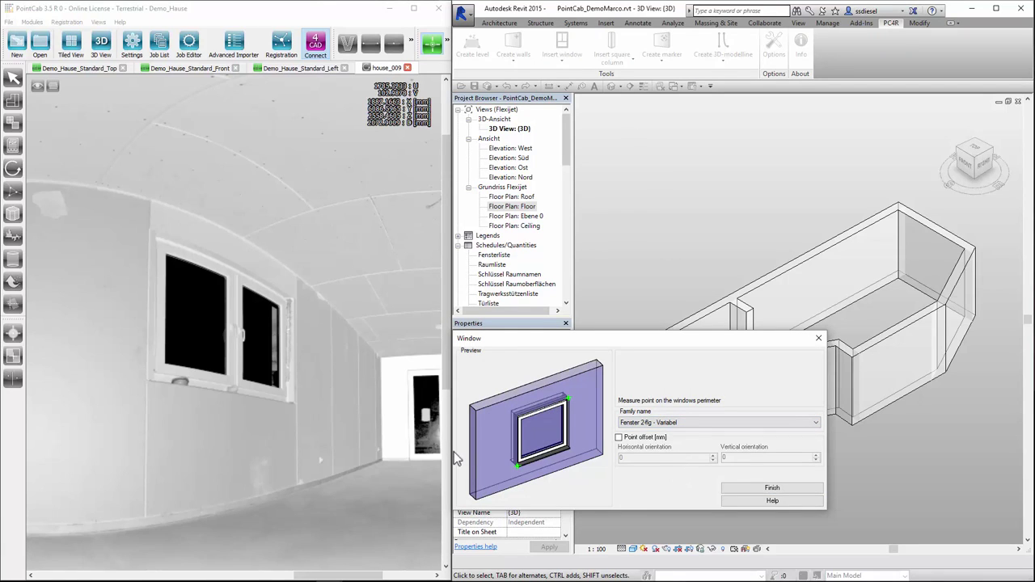
click(147, 380)
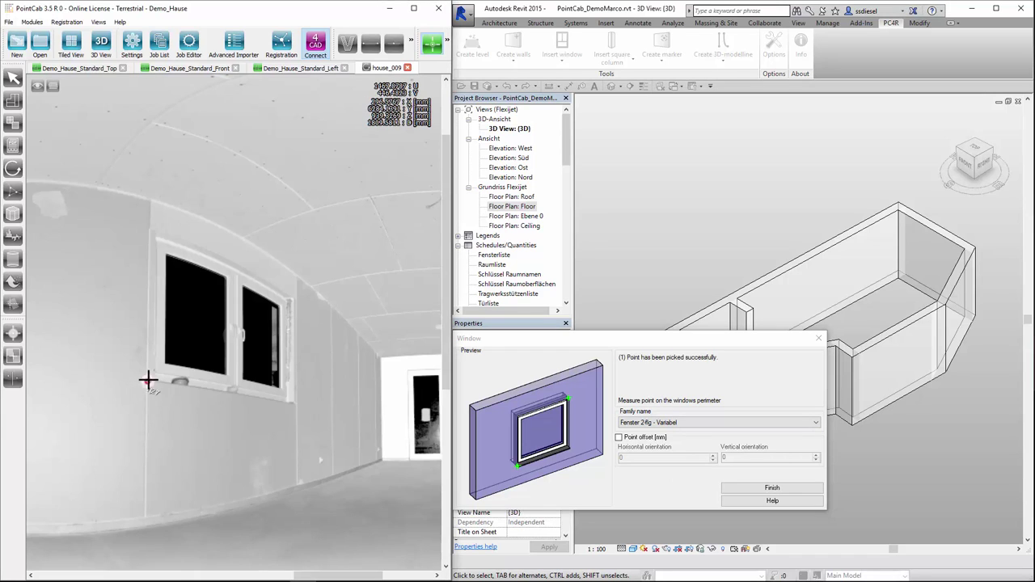
click(292, 298)
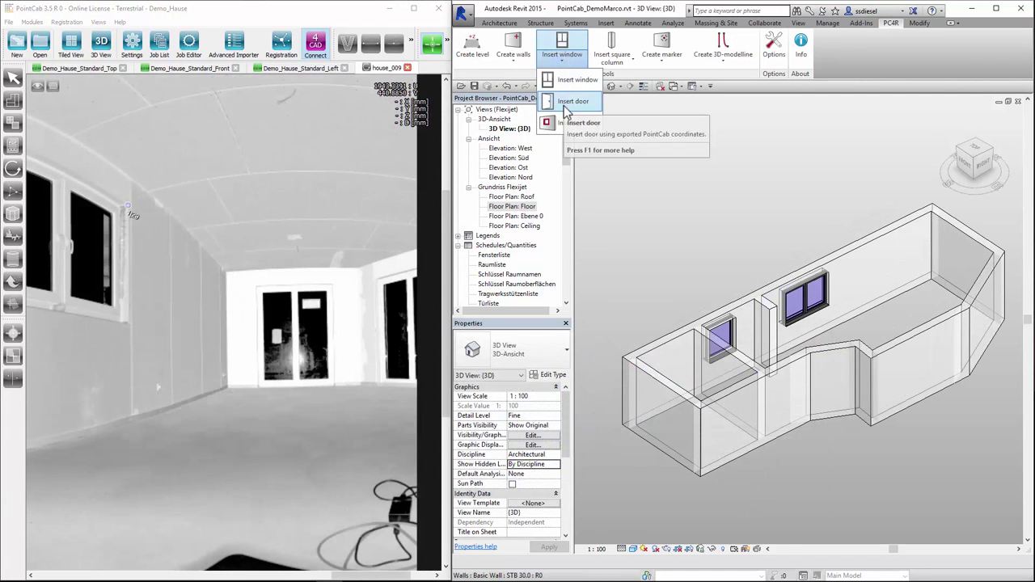
- Insert a 1717 × 2191.5 mm Drehflügel 2flg - Variabel door from four doorway points
click(568, 111)
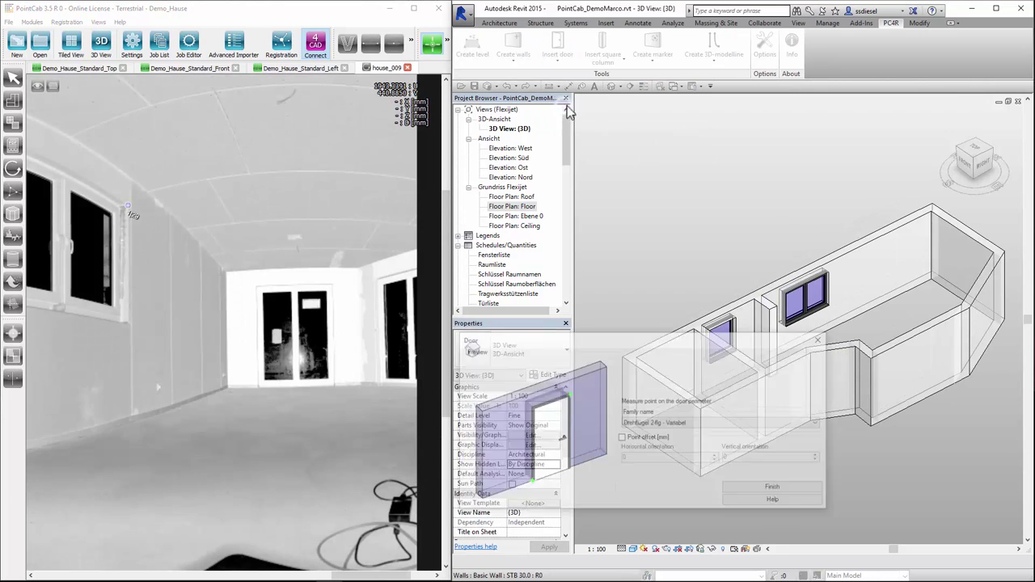
click(683, 423)
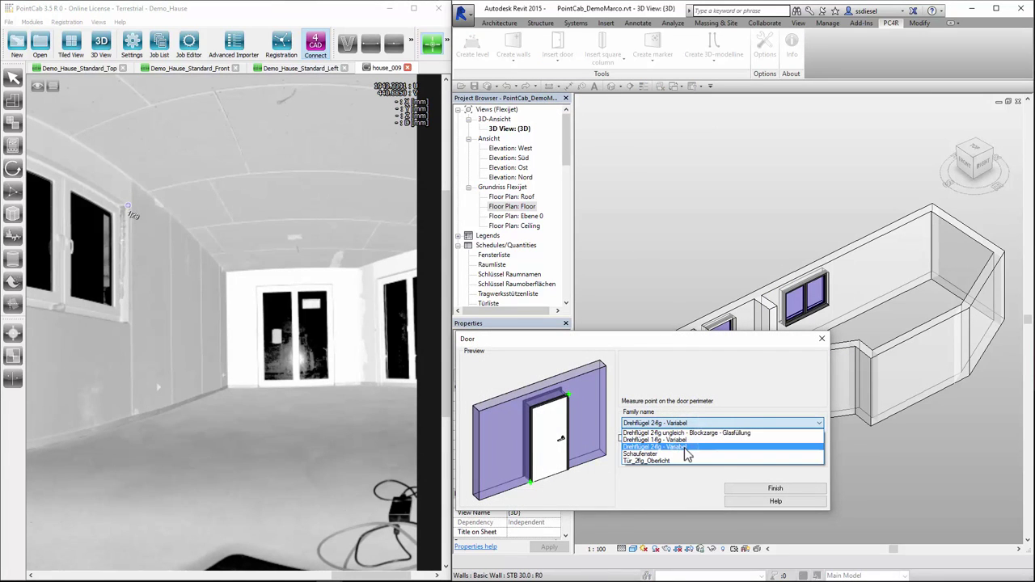
click(684, 447)
click(255, 330)
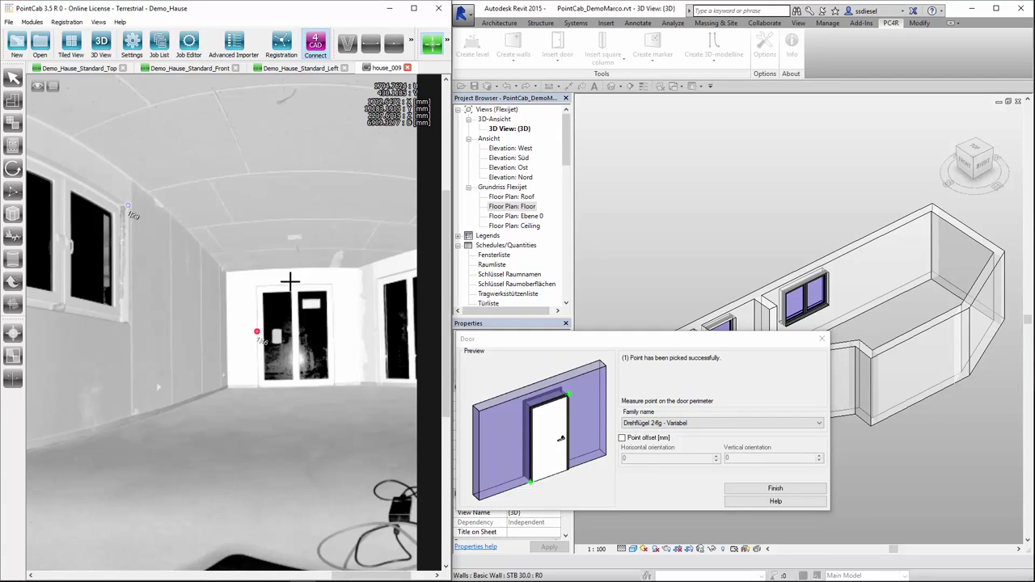
click(294, 284)
click(333, 322)
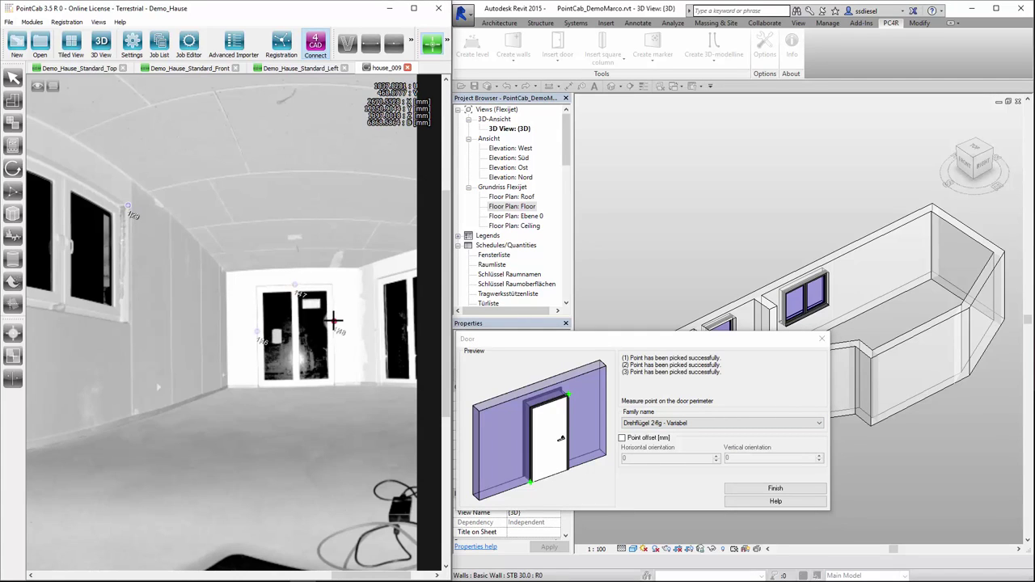
click(296, 395)
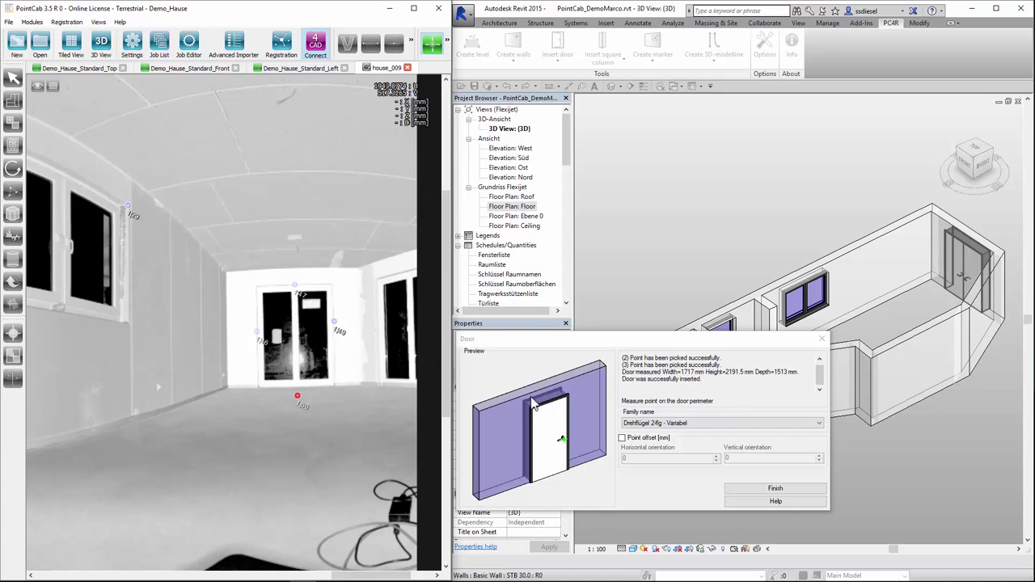
click(756, 490)
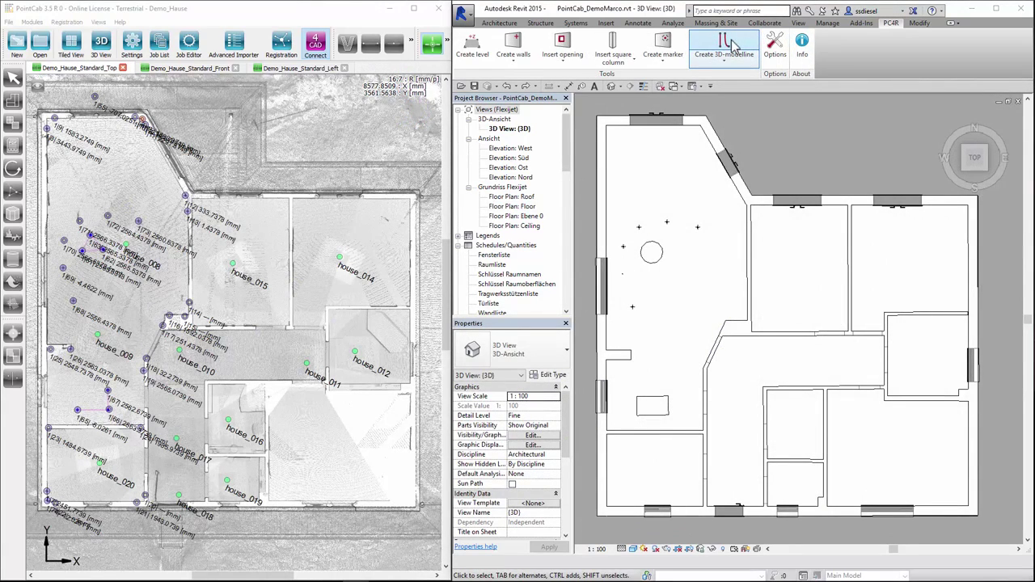
- Draw a diagonal Baulinie model line from the plan's bottom-left corner to its top edge
click(730, 44)
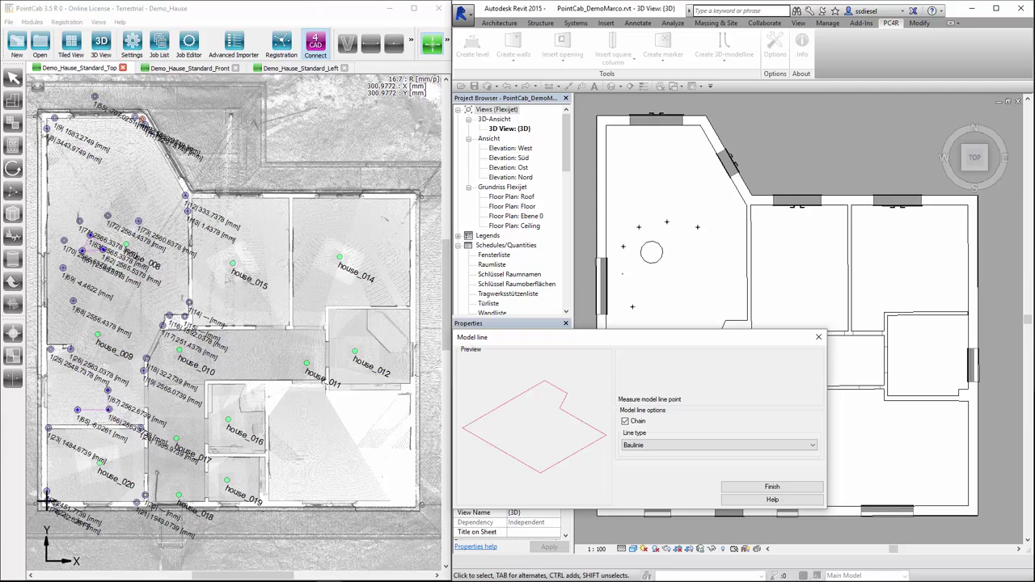
click(47, 500)
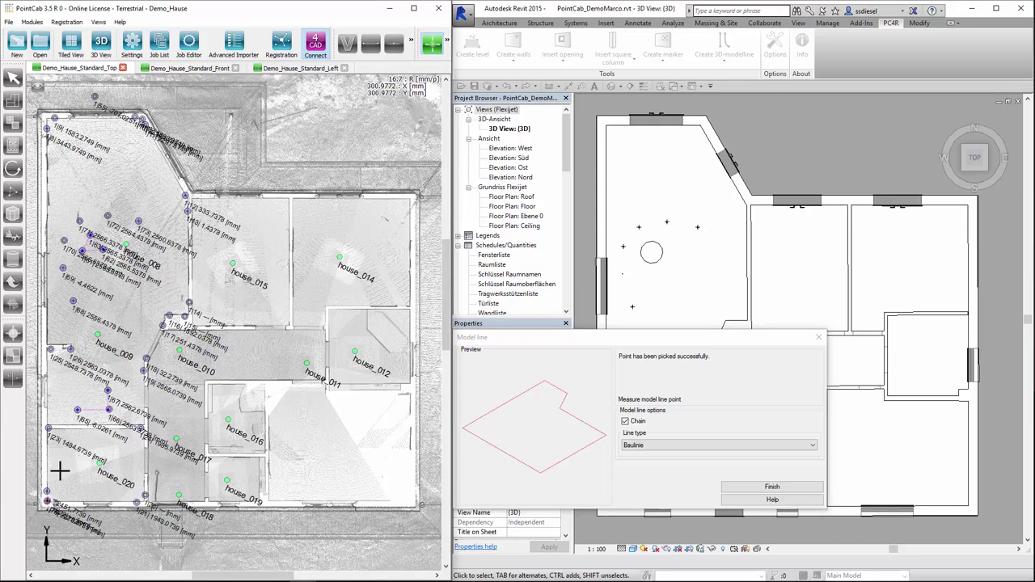
click(141, 122)
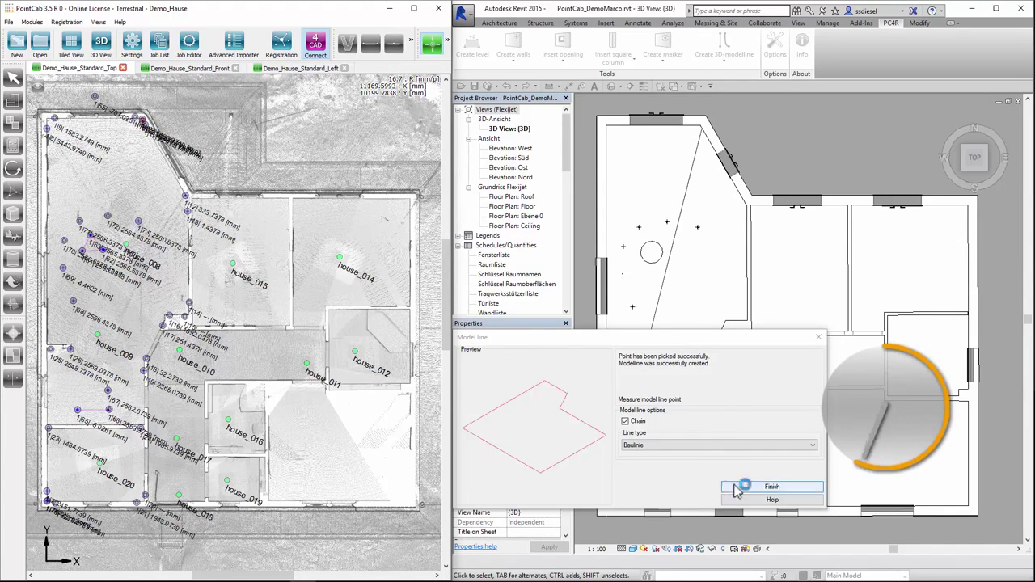
click(768, 489)
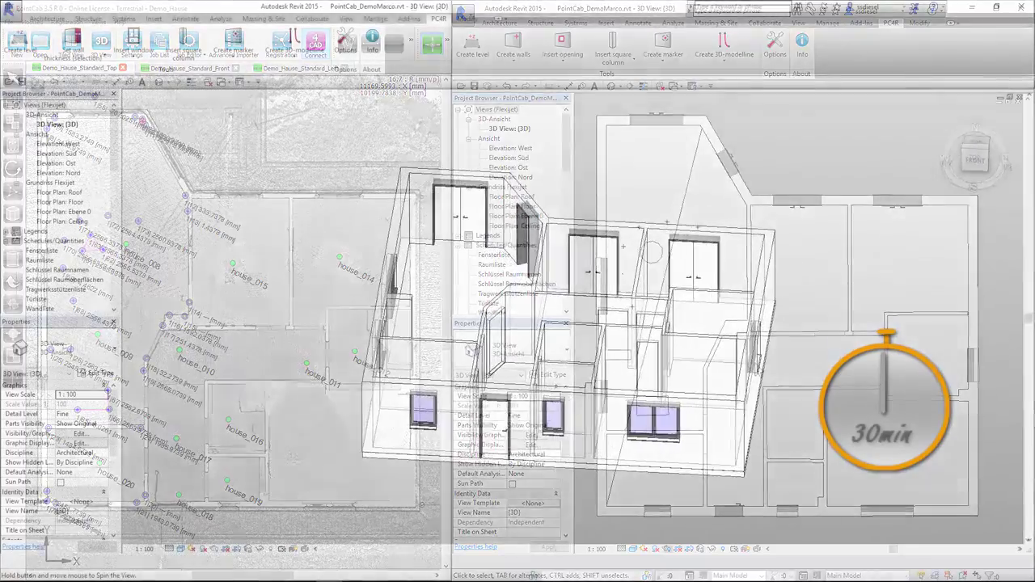